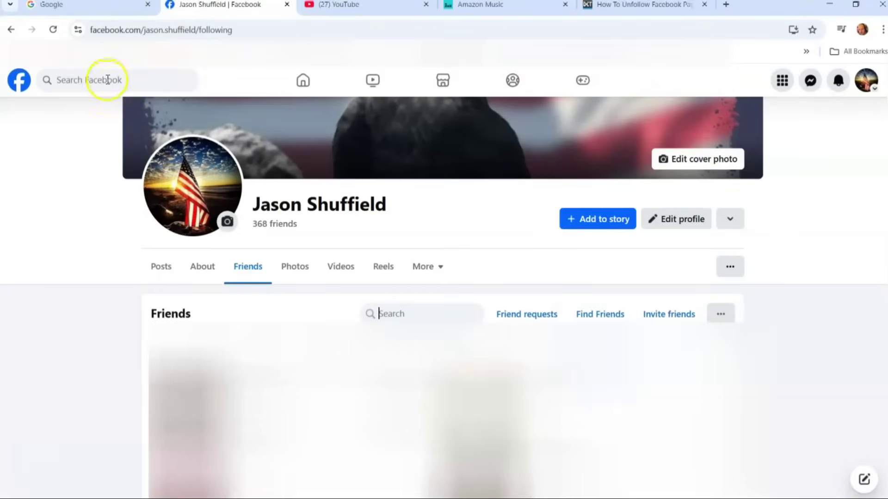
Return to the home feed, then reach your own profile through the avatar's account menu.
click(300, 84)
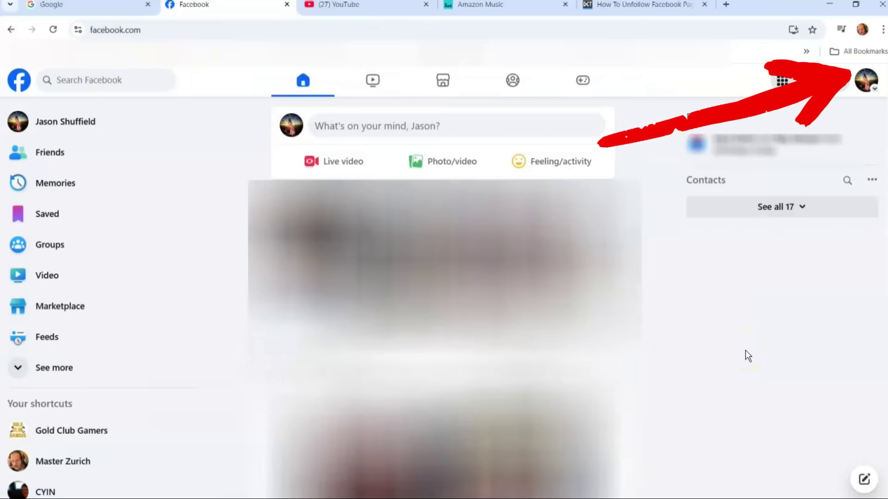
click(735, 349)
click(864, 80)
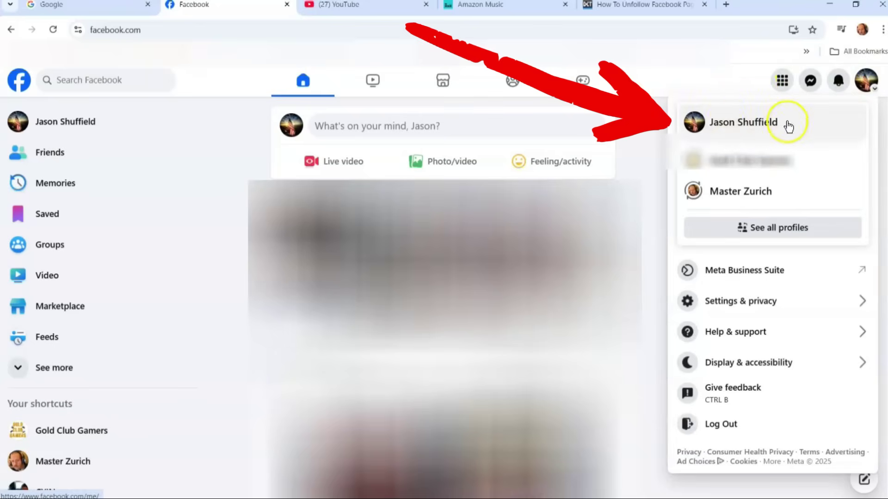
click(744, 123)
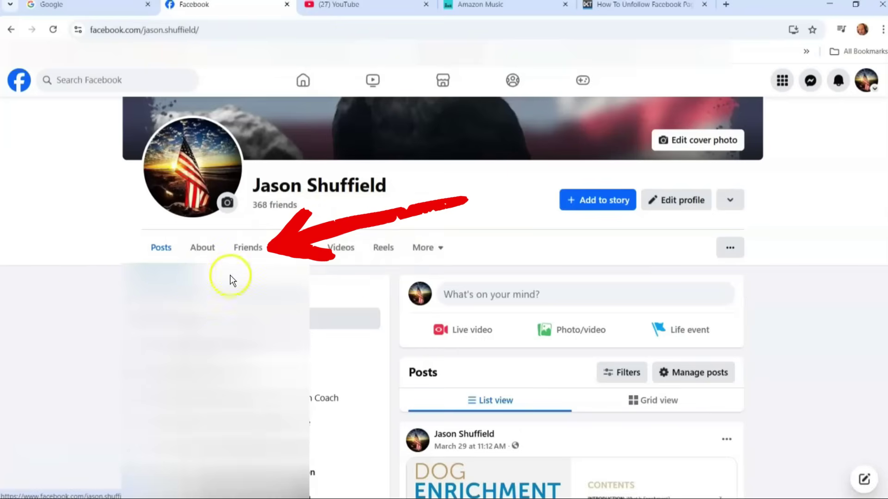
Show the Following sub-tab of your profile's Friends section and scroll through the followed pages.
click(246, 252)
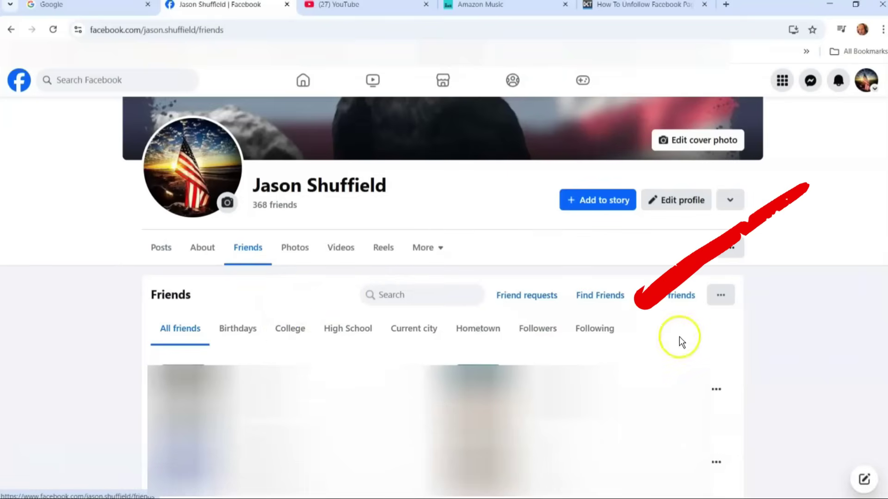
click(591, 328)
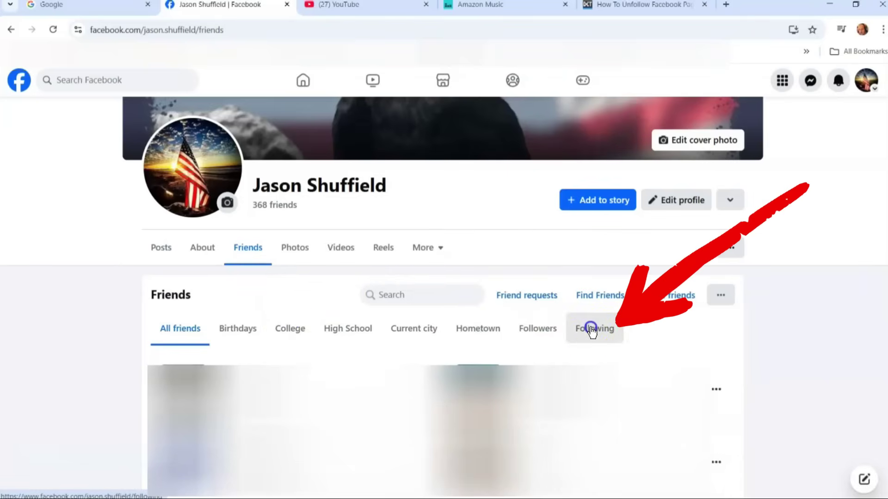
scroll(714, 334, down, 1)
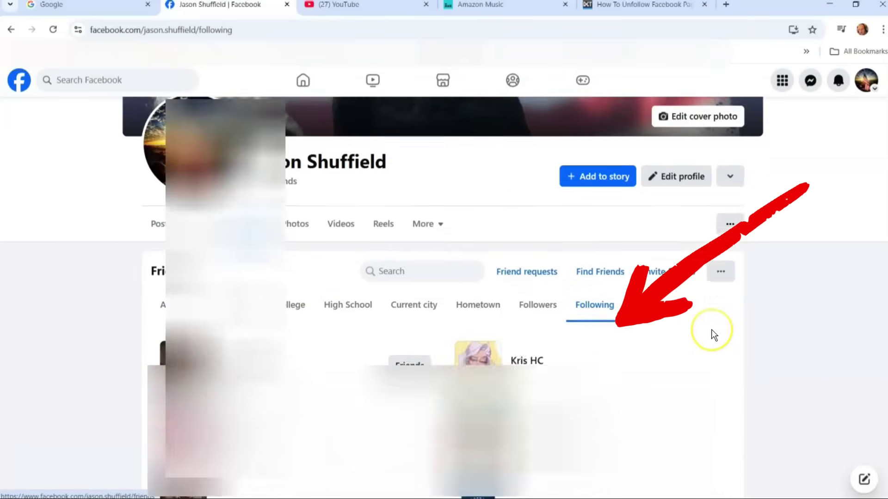
scroll(712, 330, down, 3)
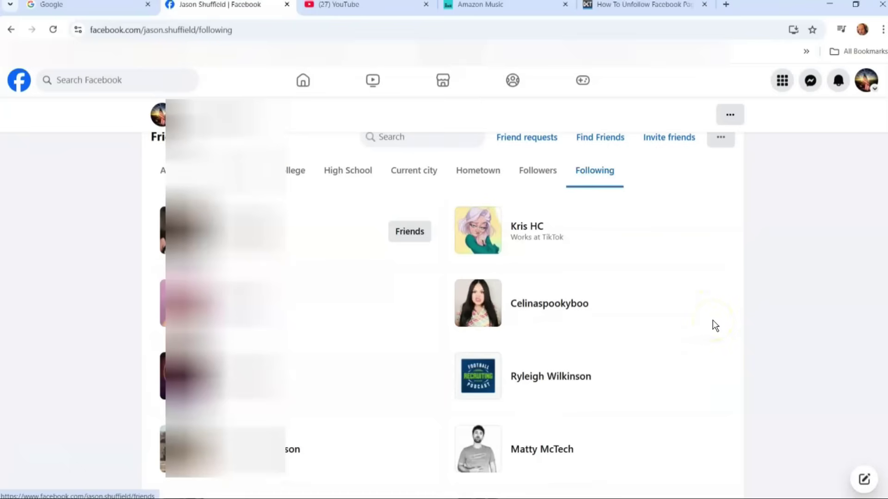
scroll(692, 311, down, 2)
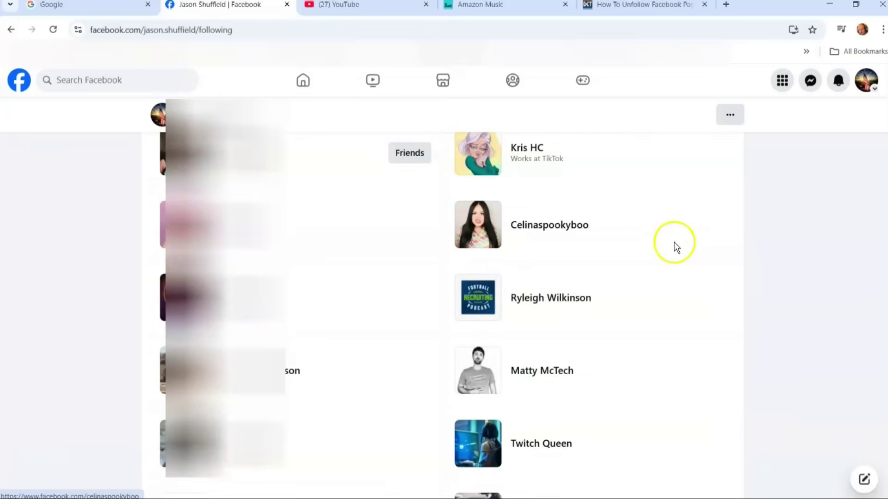
scroll(659, 247, up, 3)
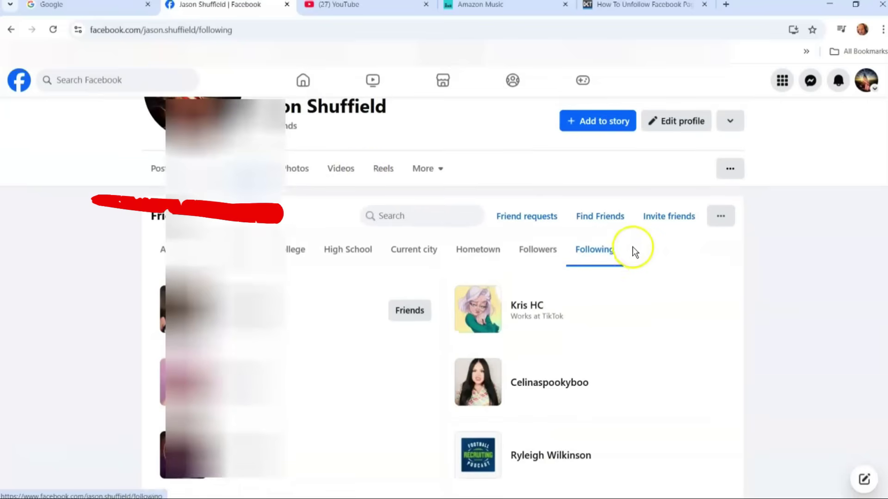
click(400, 215)
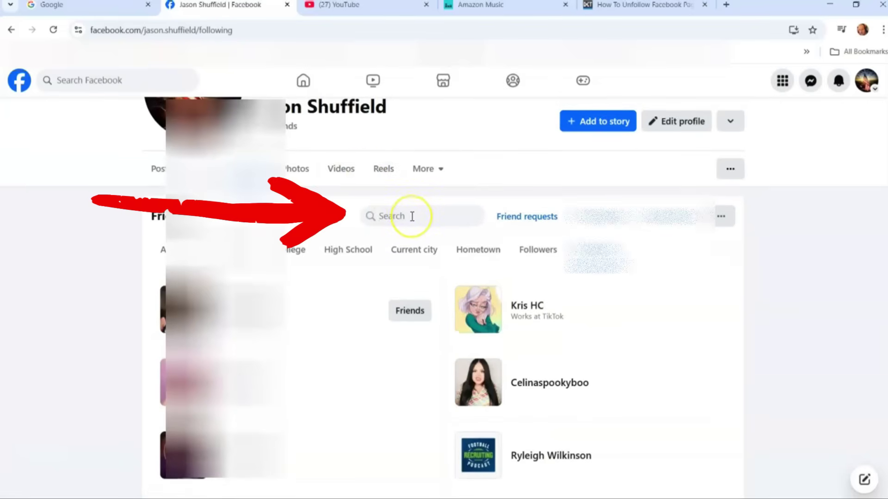
scroll(664, 291, down, 2)
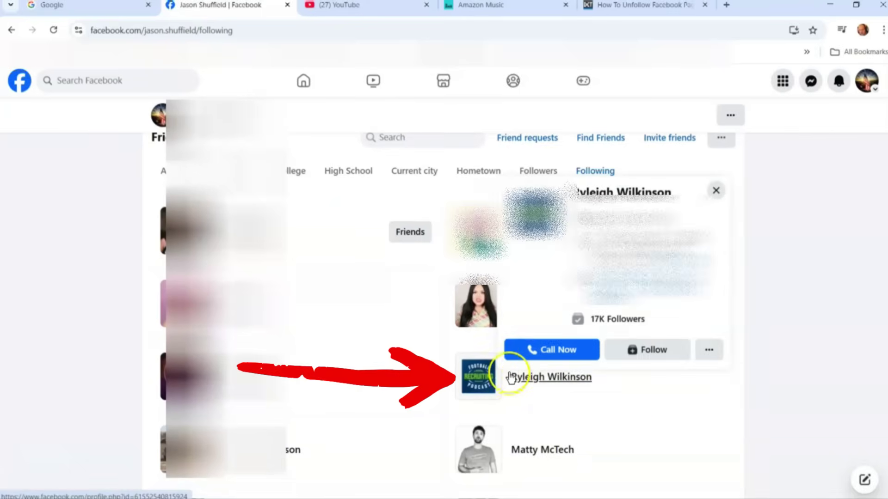
Follow the Football Recruiting Podcast page, then switch it to Unfollow in Follow settings and Update.
mouse_move(491, 380)
mouse_move(544, 379)
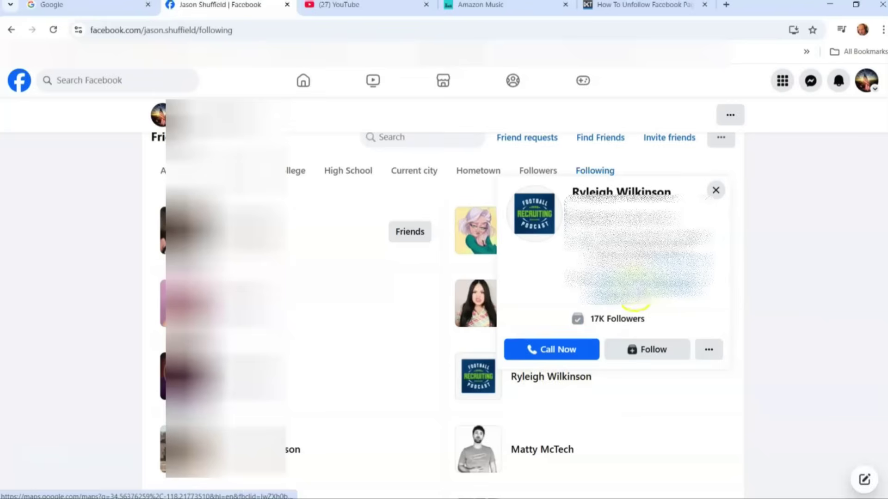
click(643, 353)
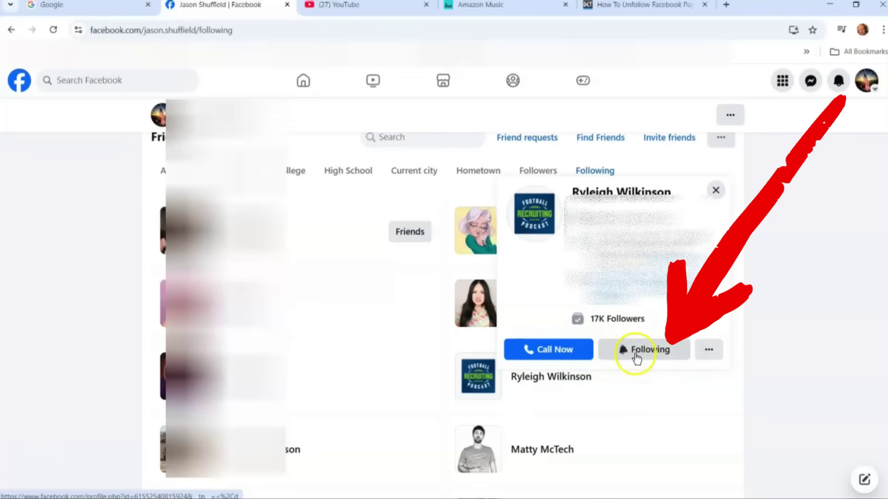
click(648, 352)
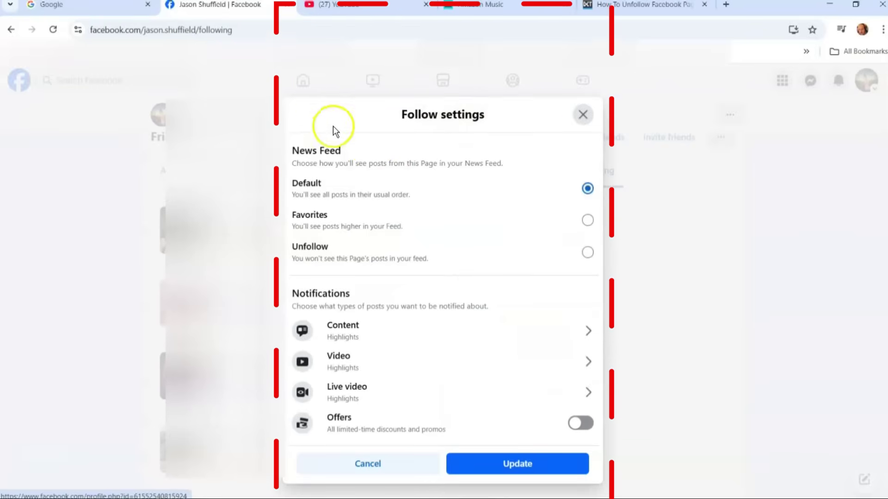
click(585, 257)
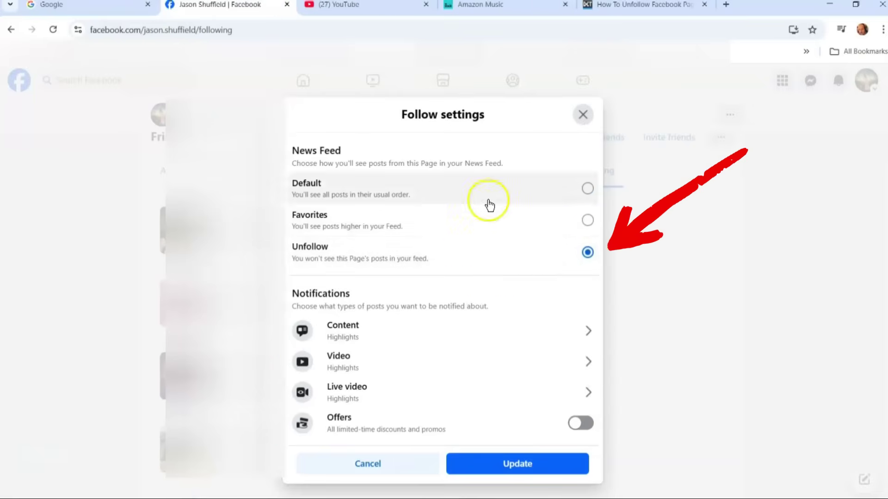
click(525, 467)
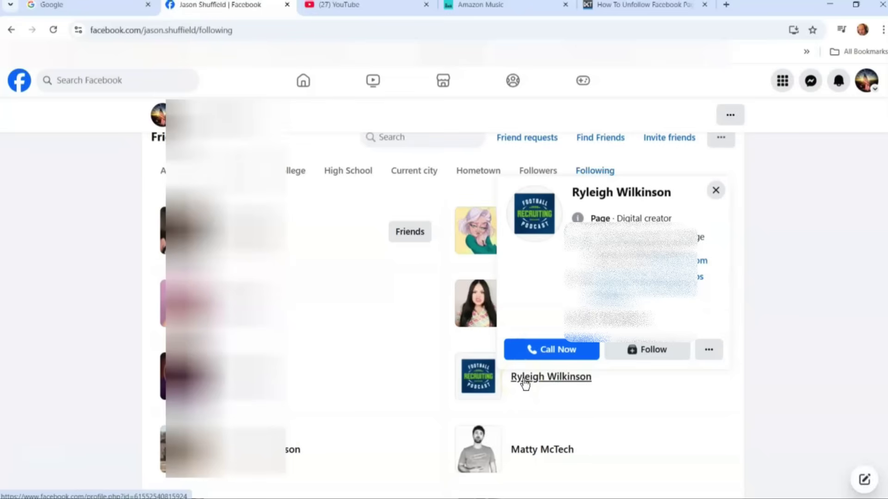
On the Football Recruiting Podcast page, follow it, then set Follow settings to Unfollow and Update.
click(538, 202)
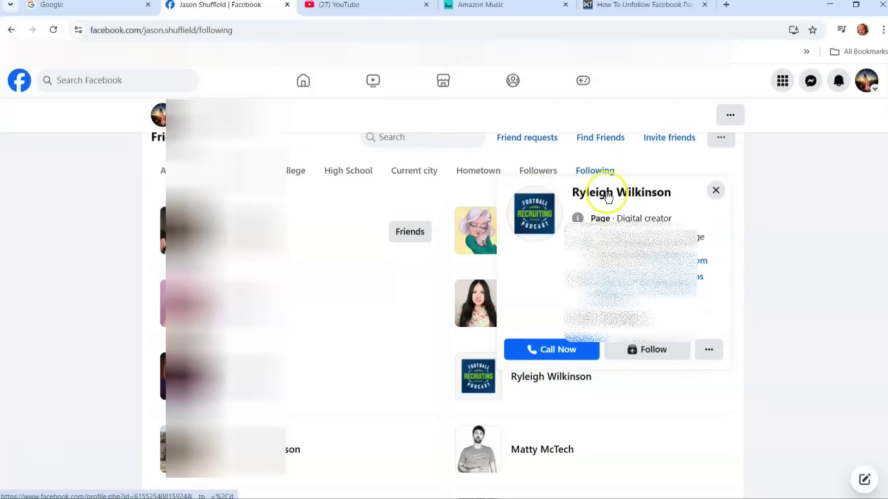
click(531, 220)
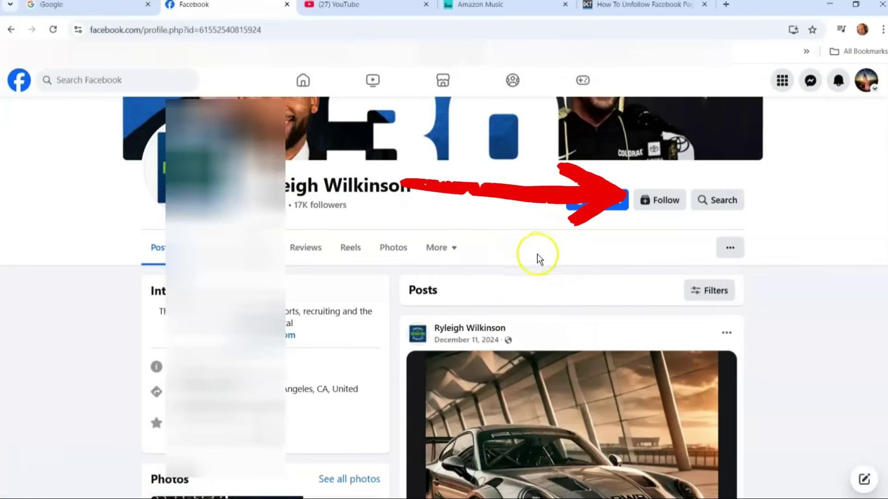
click(658, 211)
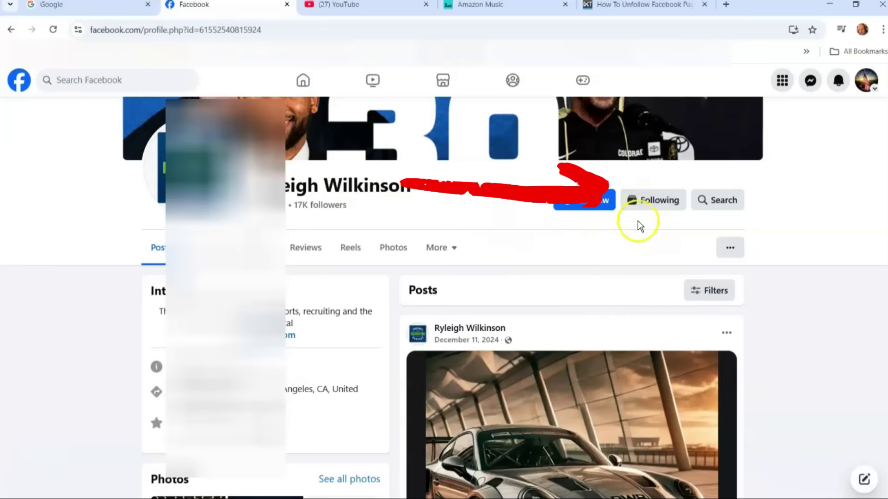
click(647, 202)
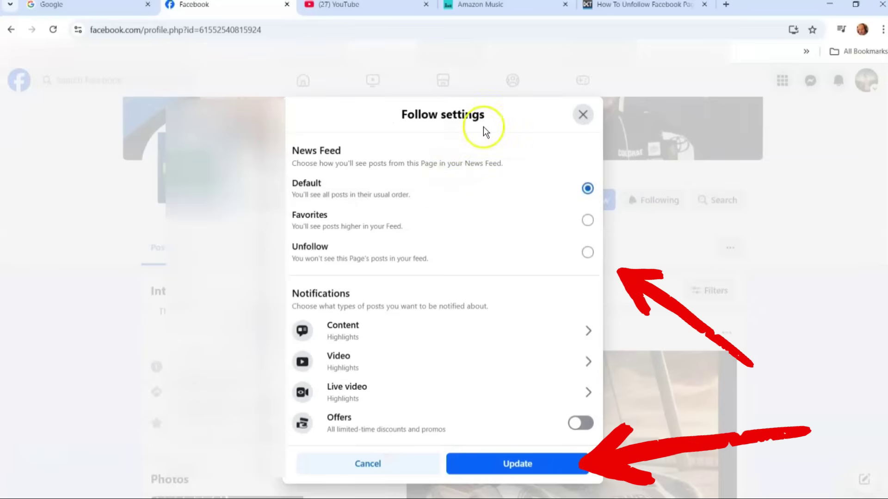
click(588, 253)
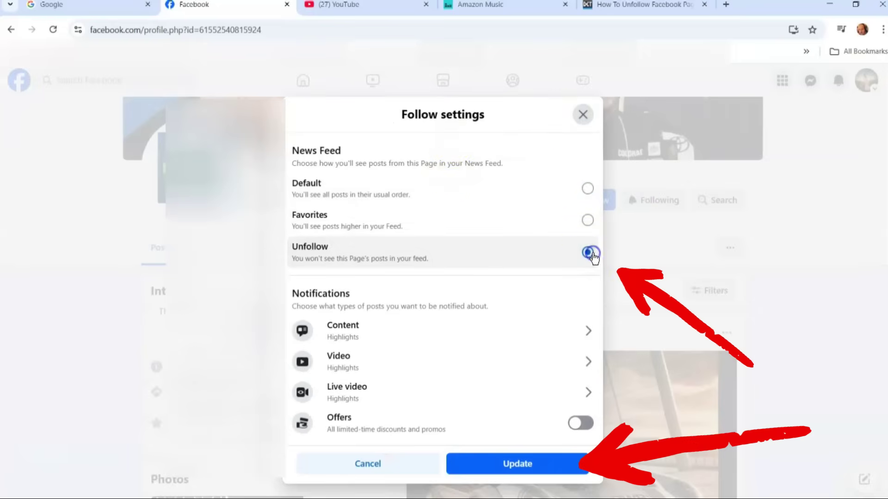
click(517, 466)
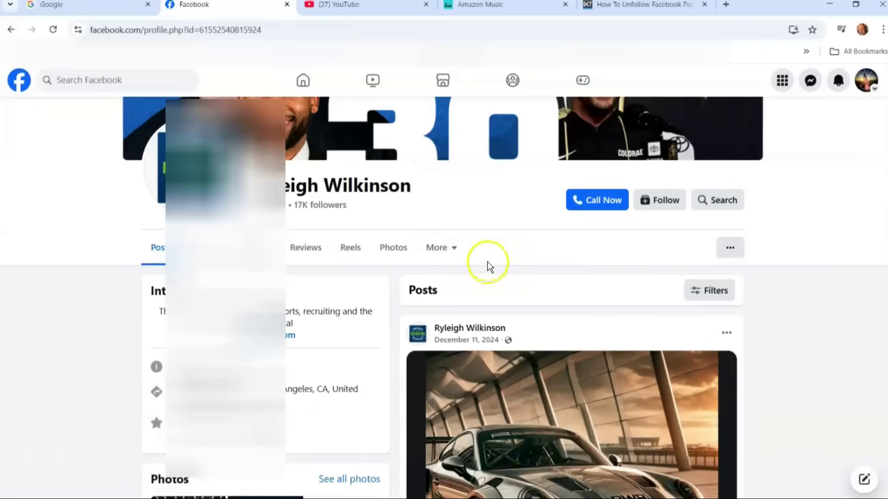
Go to your own profile via the account menu and show its All friends list.
click(865, 81)
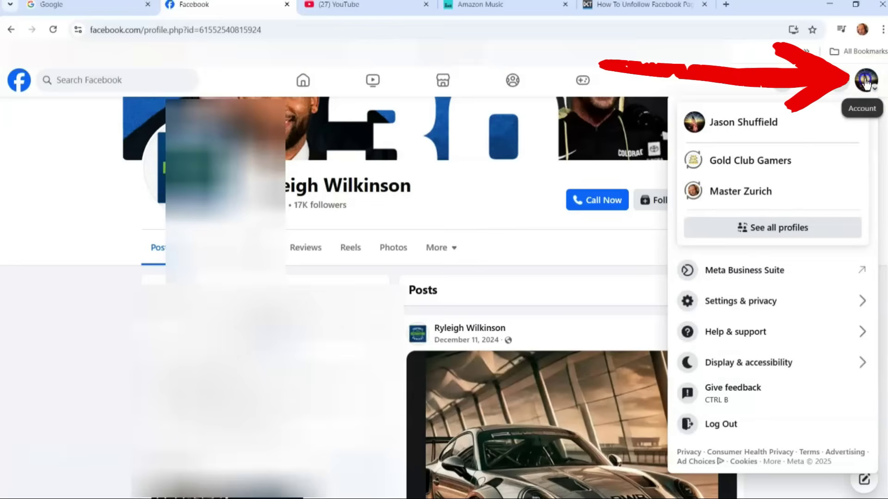
click(745, 122)
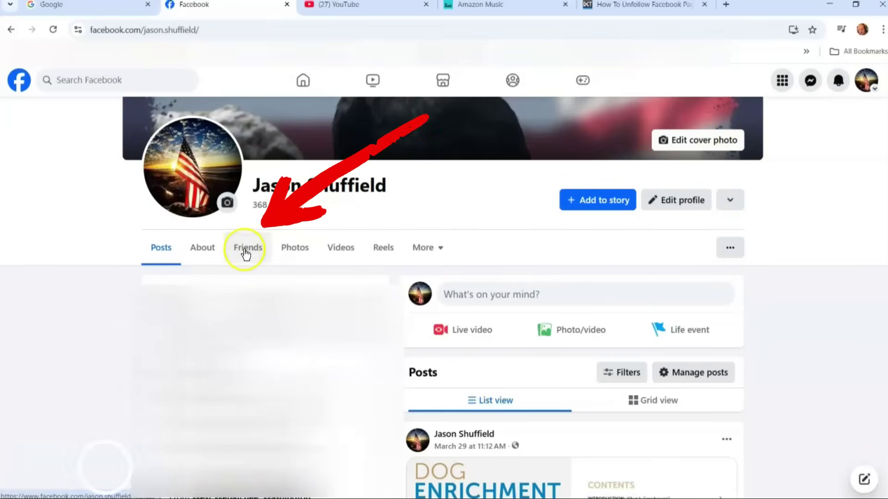
click(246, 252)
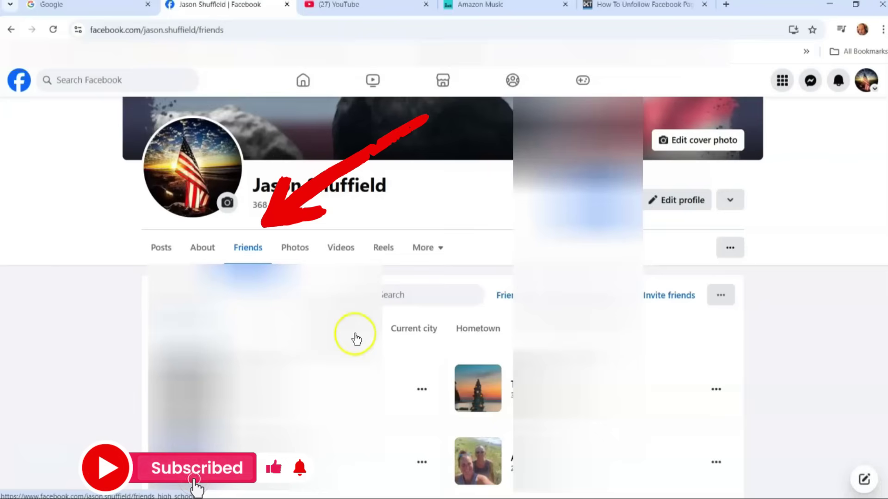
mouse_move(656, 387)
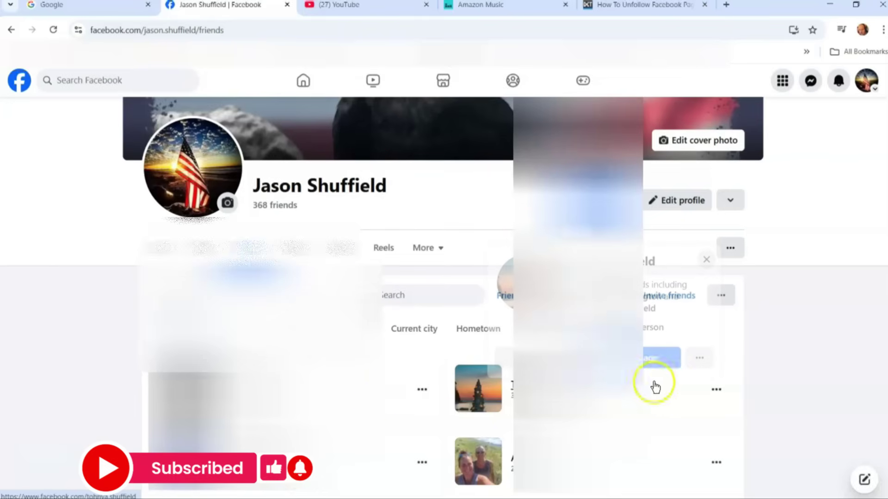
scroll(644, 407, down, 3)
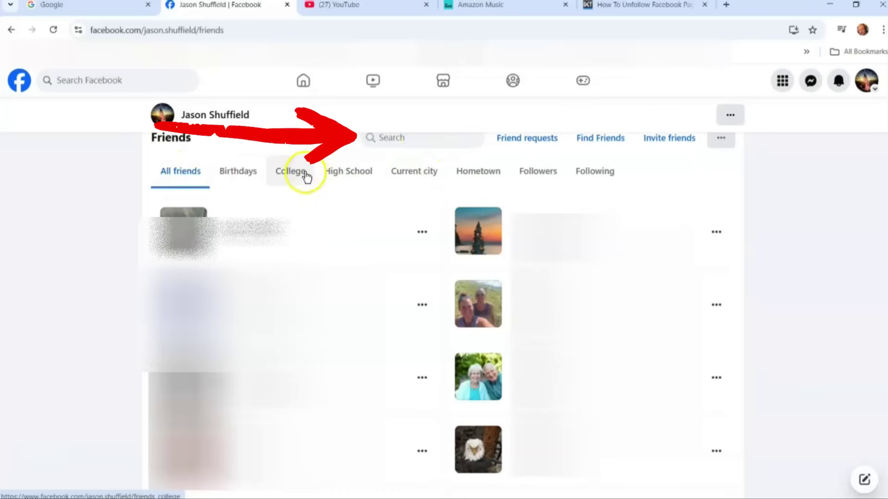
Unfollow the third friend in the left column via their options menu, then choose Follow again.
click(422, 379)
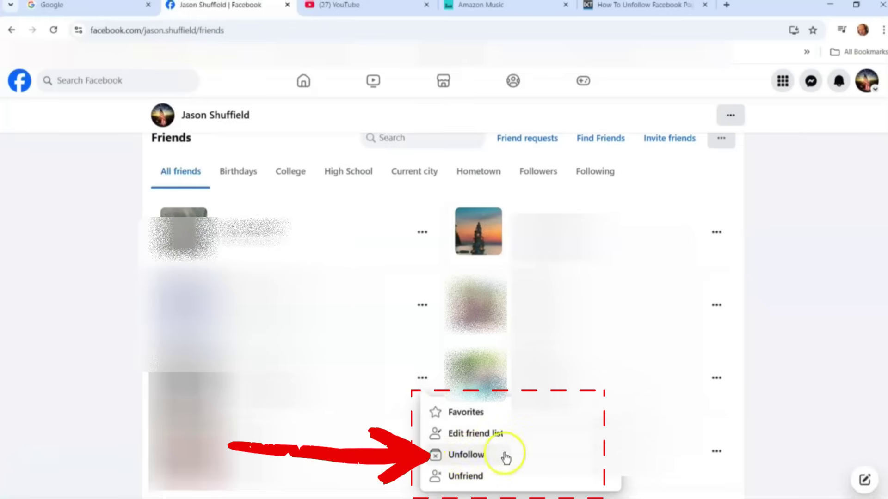
click(476, 456)
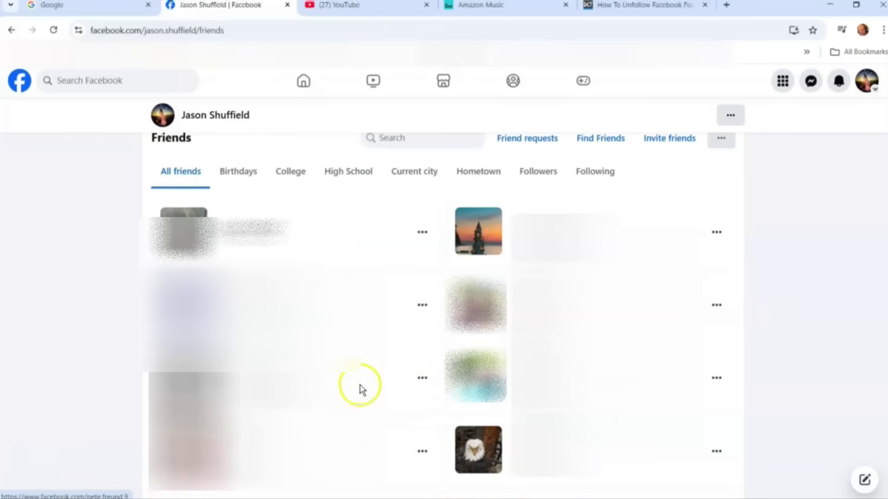
click(422, 378)
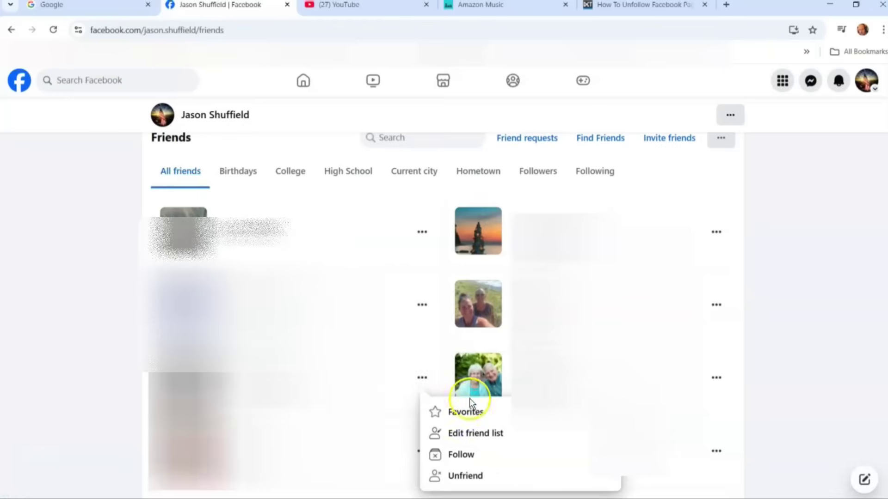
click(461, 455)
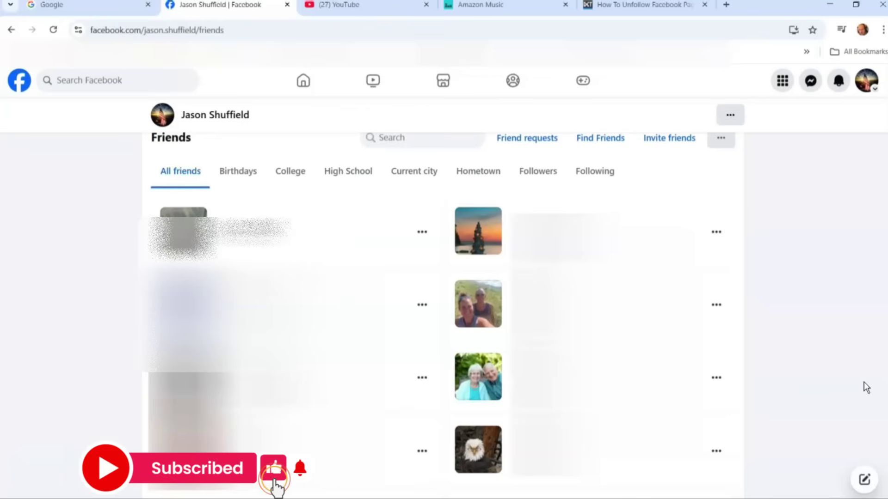
Switch to the Dave's Computer Tips tab showing 'How To Unfollow Facebook Pages/People'.
click(871, 421)
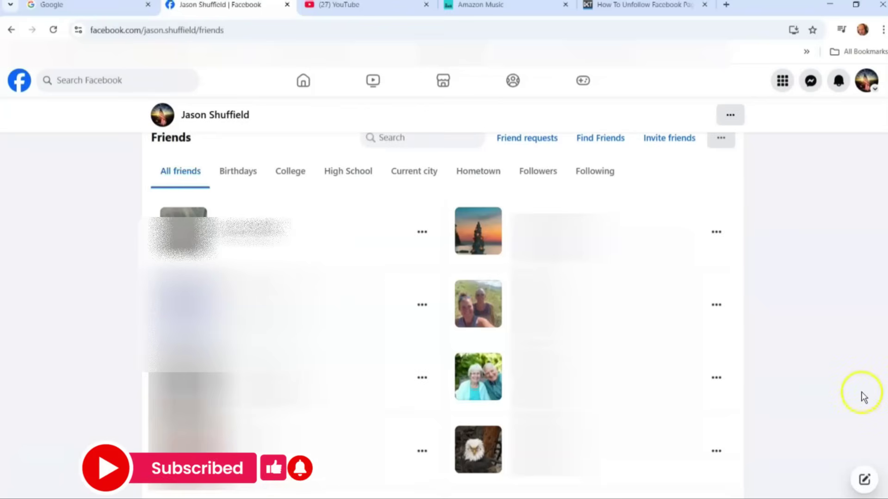
click(637, 11)
scroll(657, 203, up, 2)
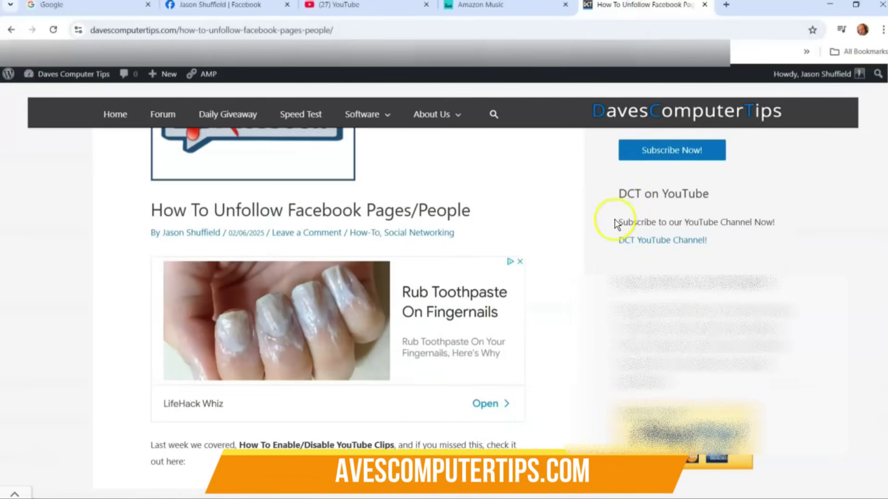